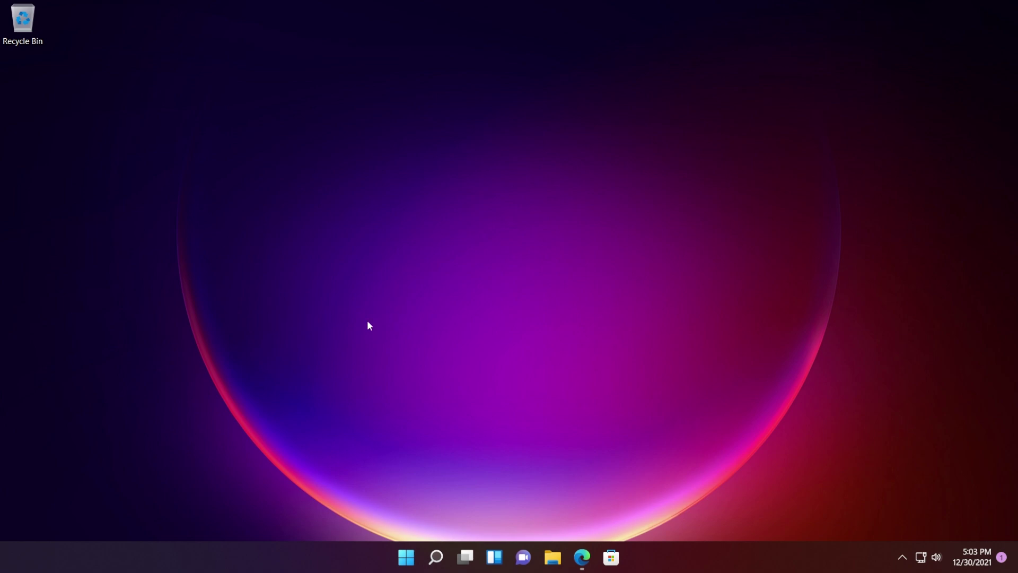
Show the desktop's classic full context menu, dismiss it, and bring back the modern desktop menu
right_click(190, 443)
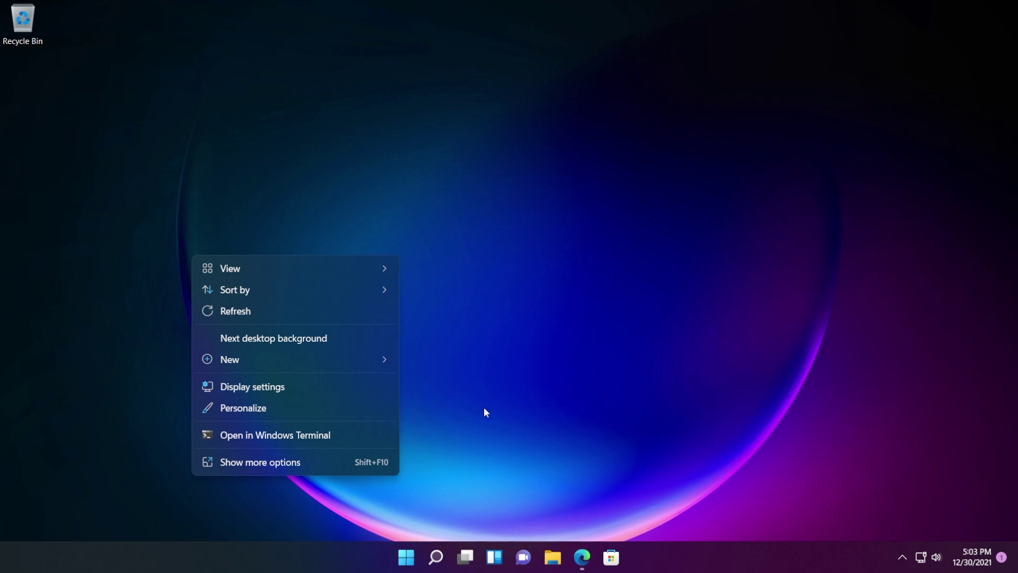
left_click(275, 467)
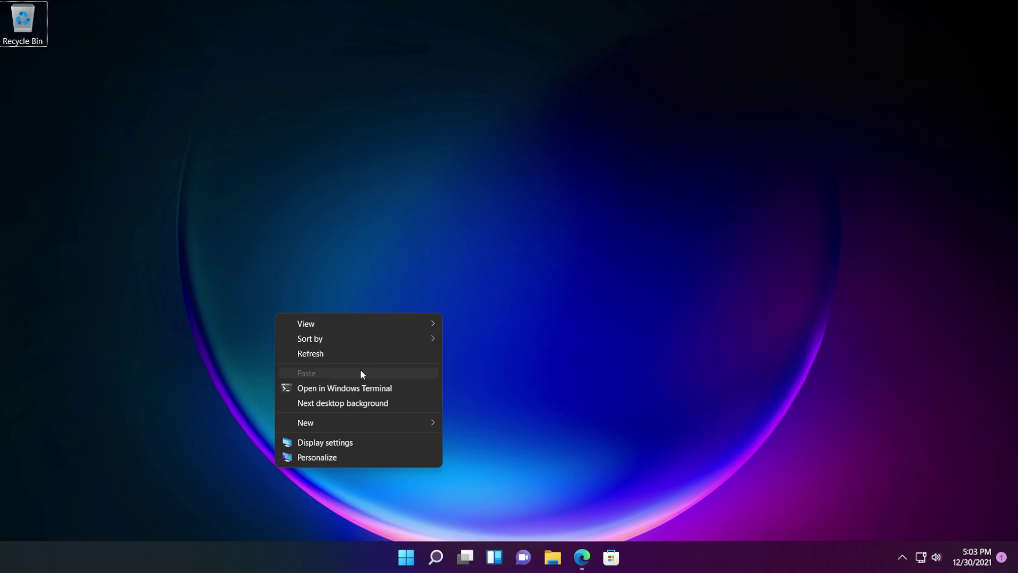
right_click(228, 359)
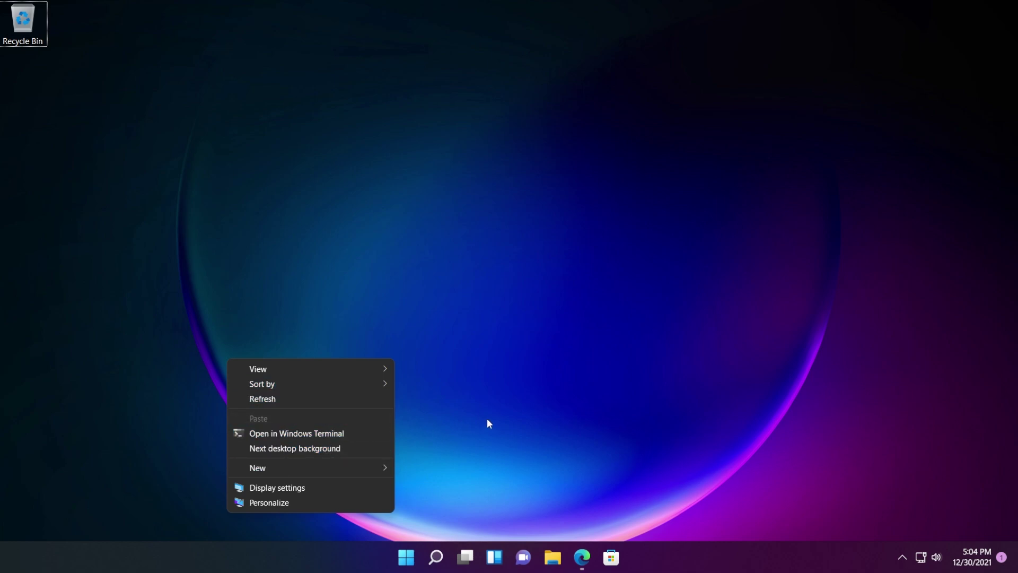
left_click(450, 428)
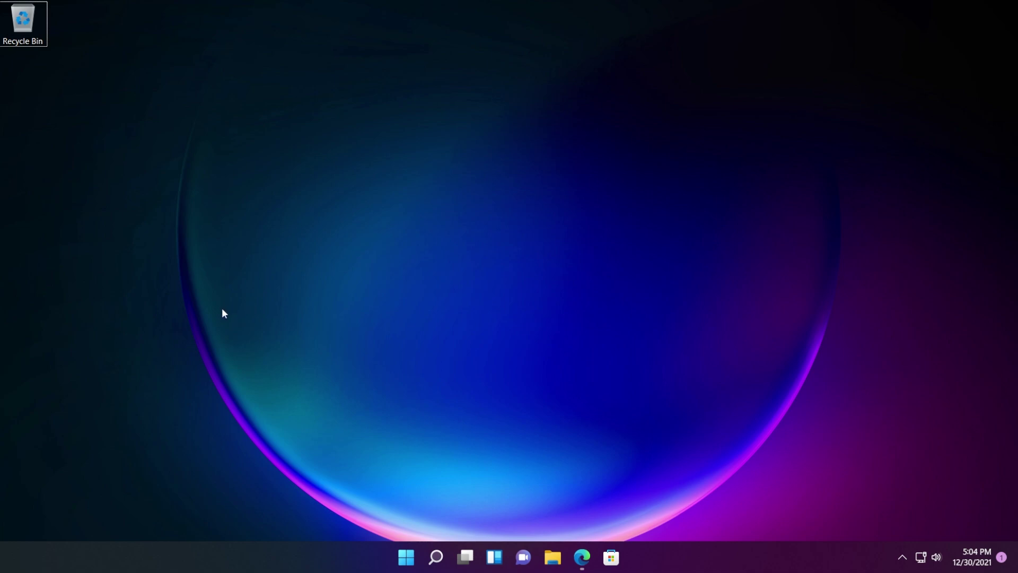
right_click(200, 335)
Reopen the desktop menu, then scroll down into the AcrylicMenus README on GitHub
right_click(188, 419)
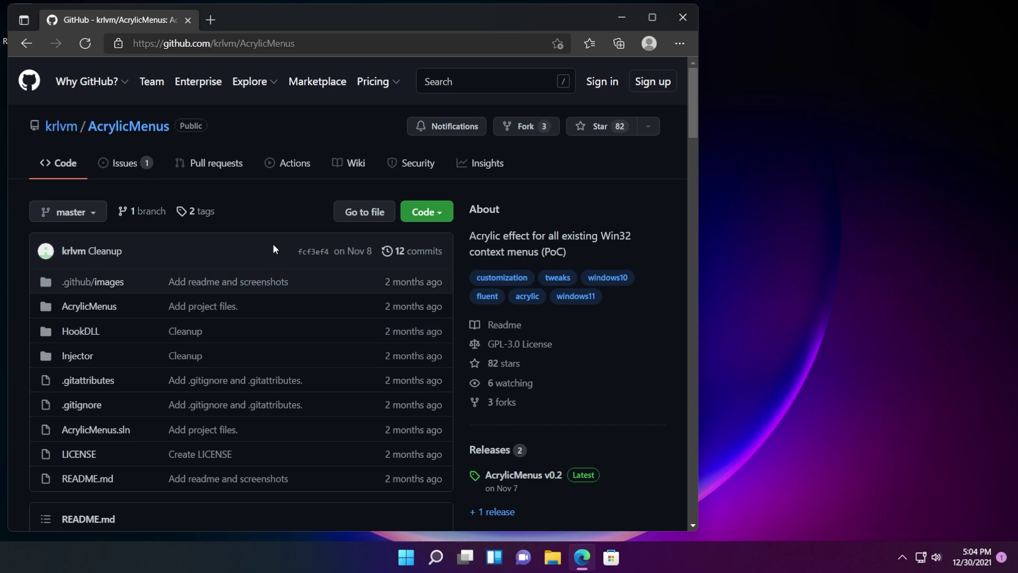
scroll(247, 250, "down", 5)
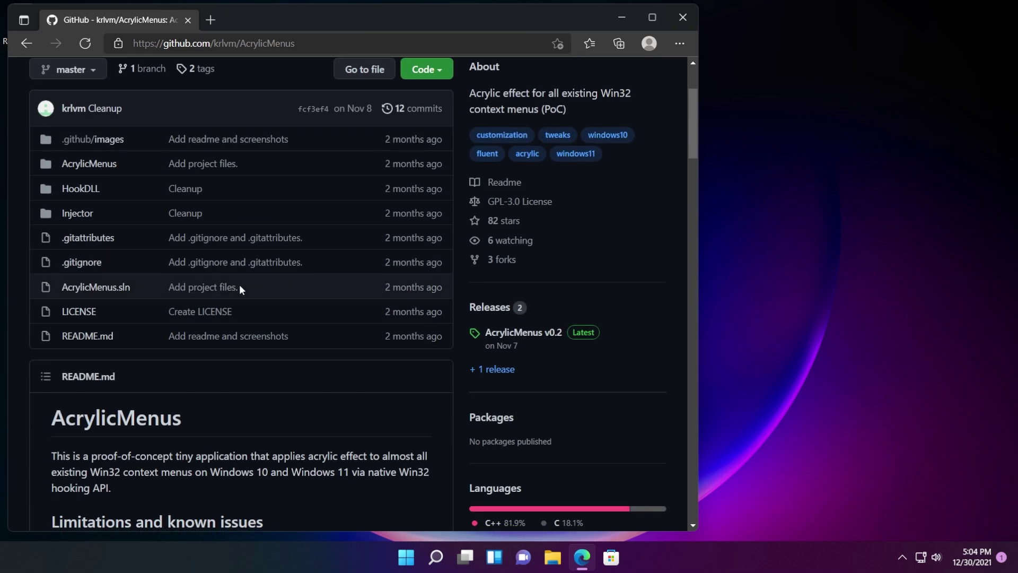
left_click_drag(51, 276, 76, 275)
left_click(161, 274)
scroll(161, 273, "down", 1)
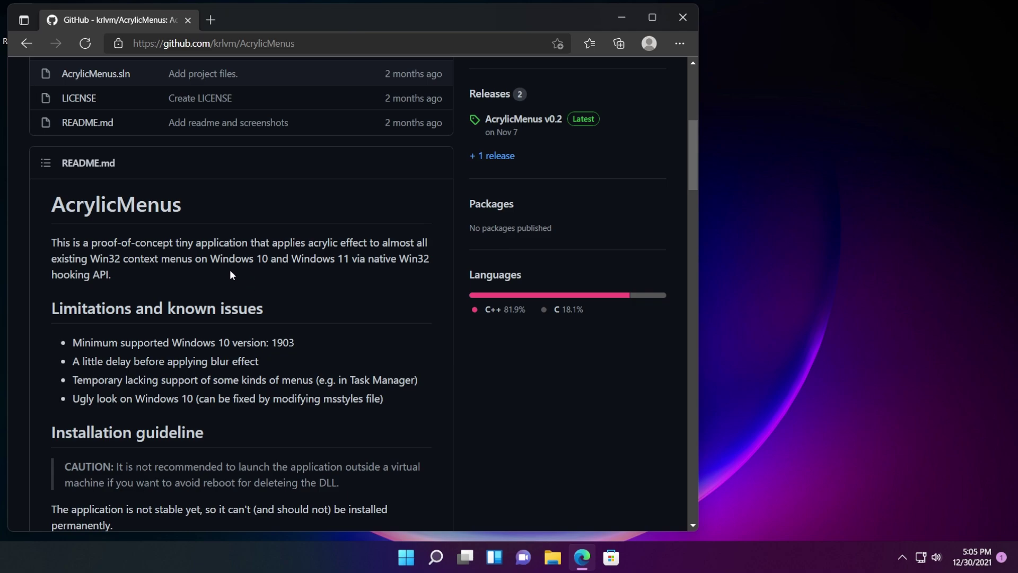
Browse the README's screenshot gallery, then jump back to the top of the repository page
scroll(231, 275, "up", 6)
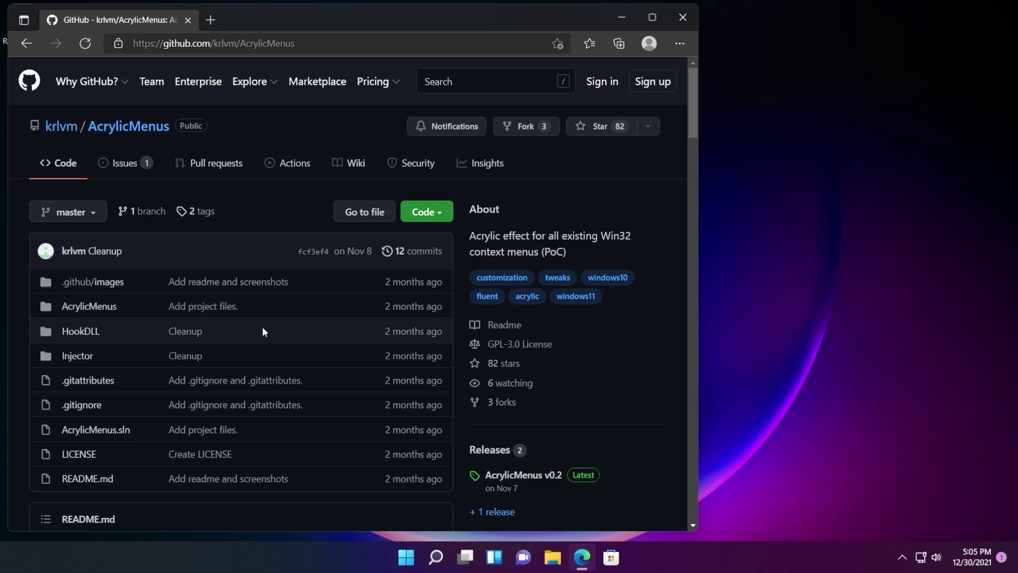
scroll(264, 331, "down", 6)
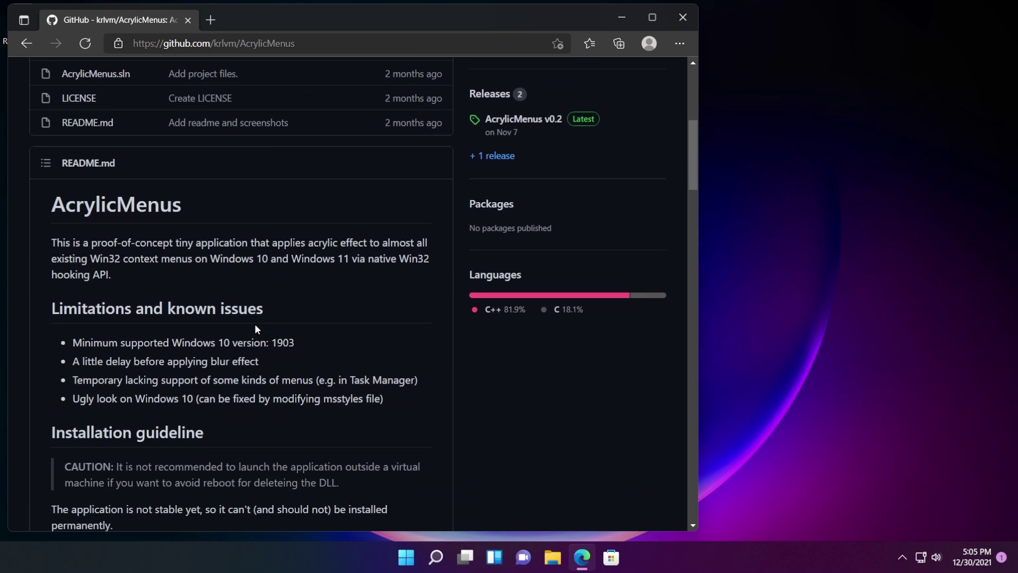
scroll(255, 329, "up", 6)
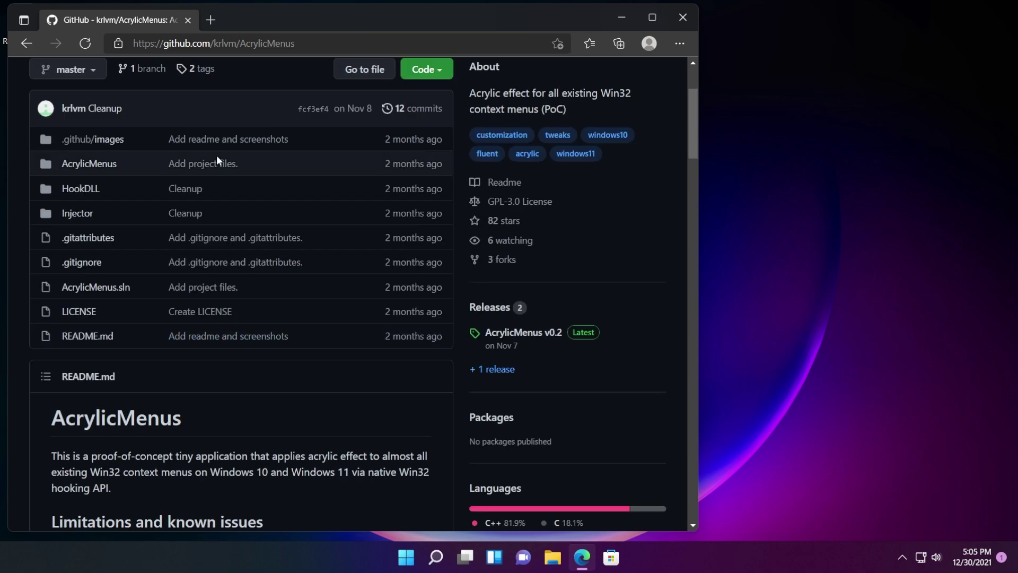
scroll(263, 263, "down", 6)
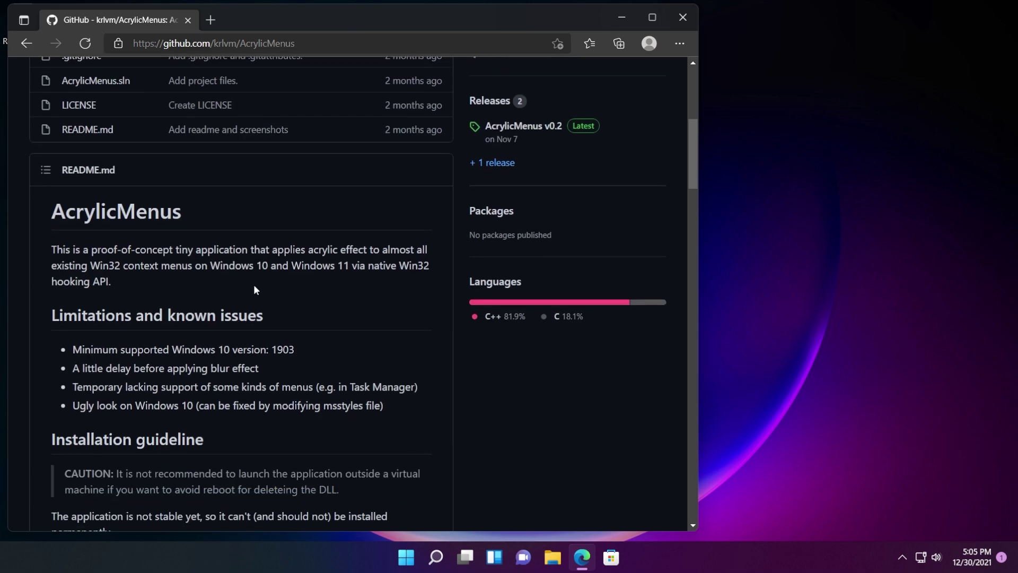
scroll(223, 265, "down", 13)
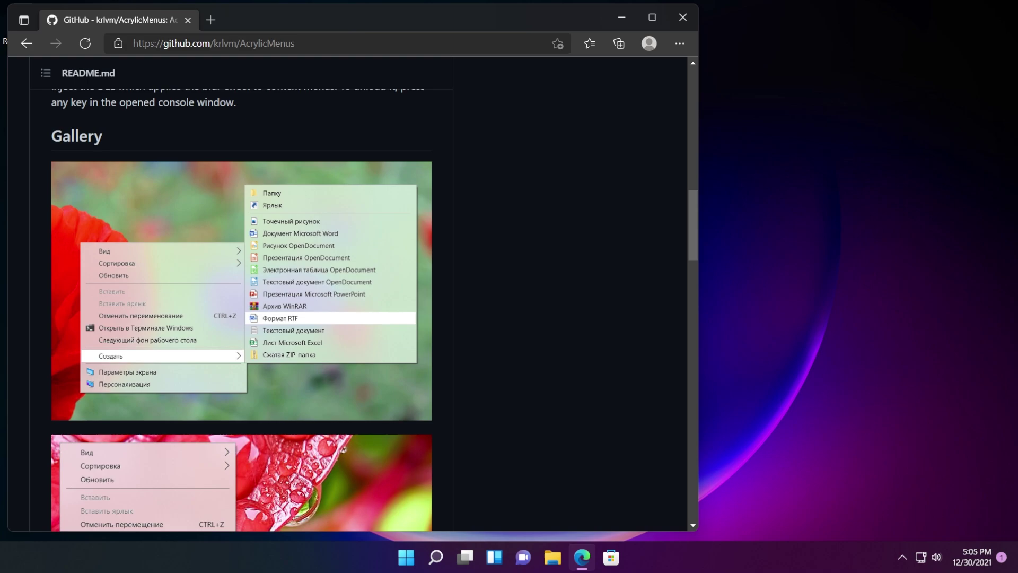
scroll(223, 265, "up", 5)
scroll(223, 266, "down", 20)
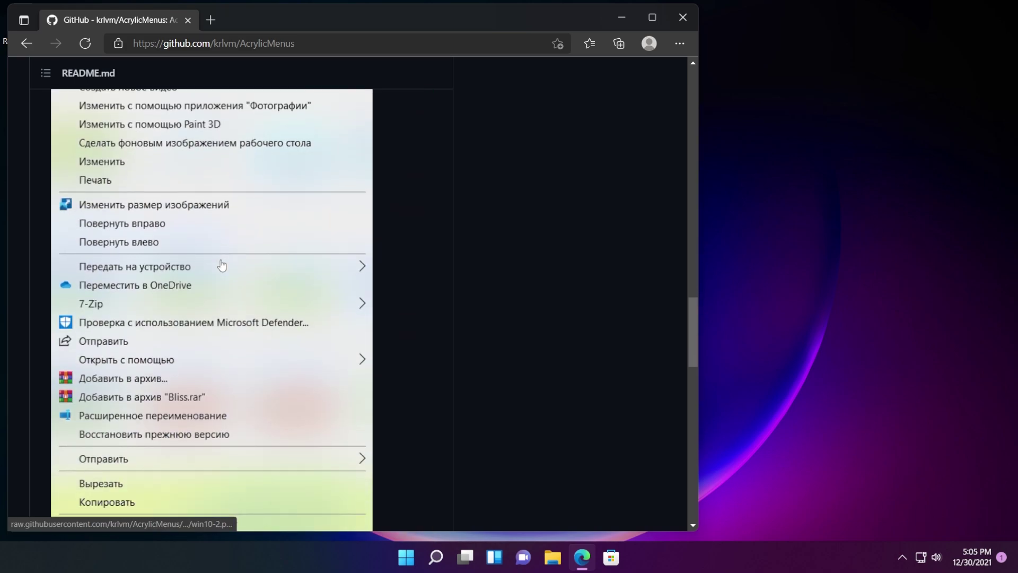
scroll(222, 329, "down", 8)
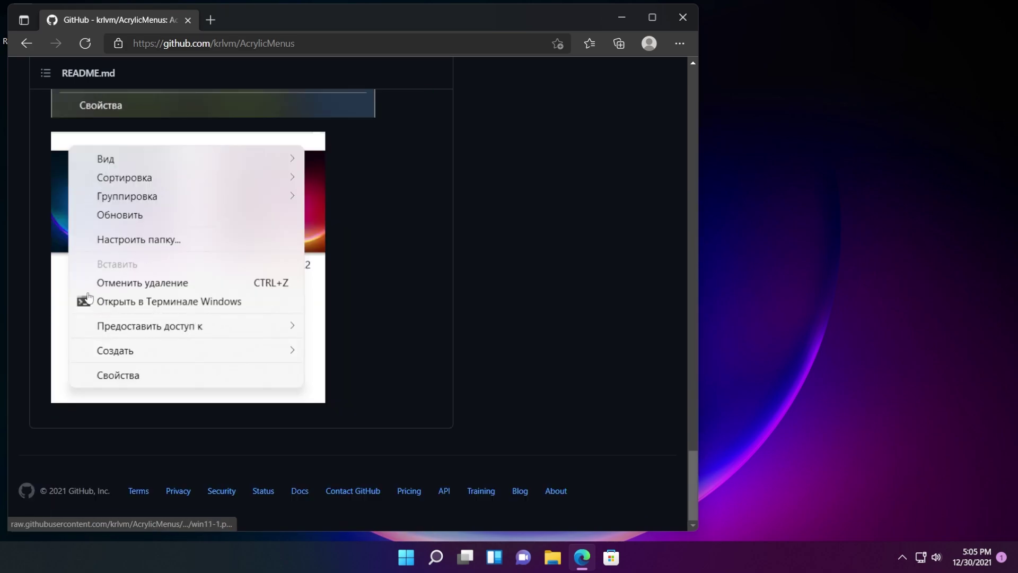
key("Home")
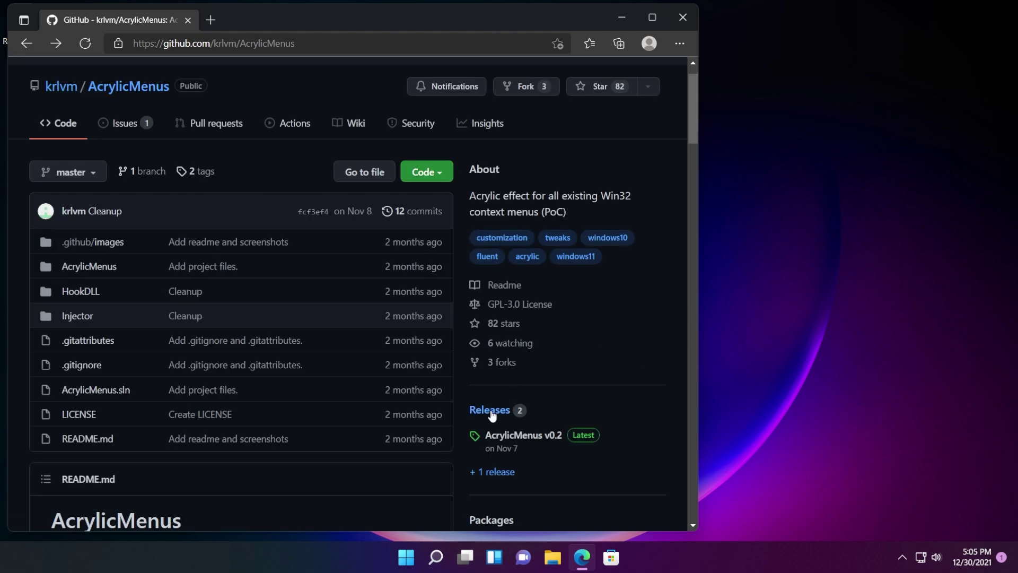
From the AcrylicMenus Releases page, download the v0.2 AcrylicMenus-Windows11.zip asset
left_click(491, 411)
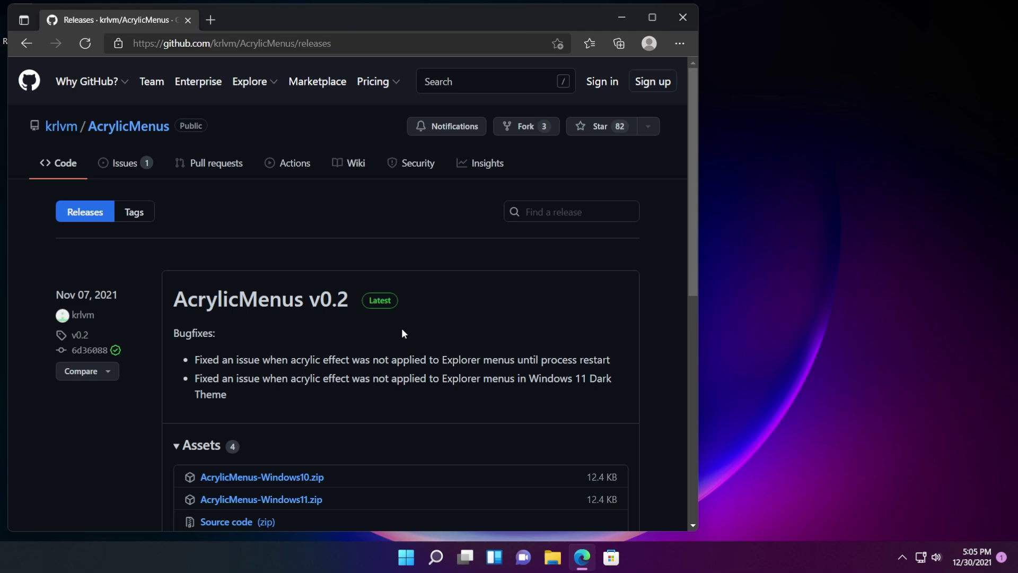
scroll(402, 329, "down", 3)
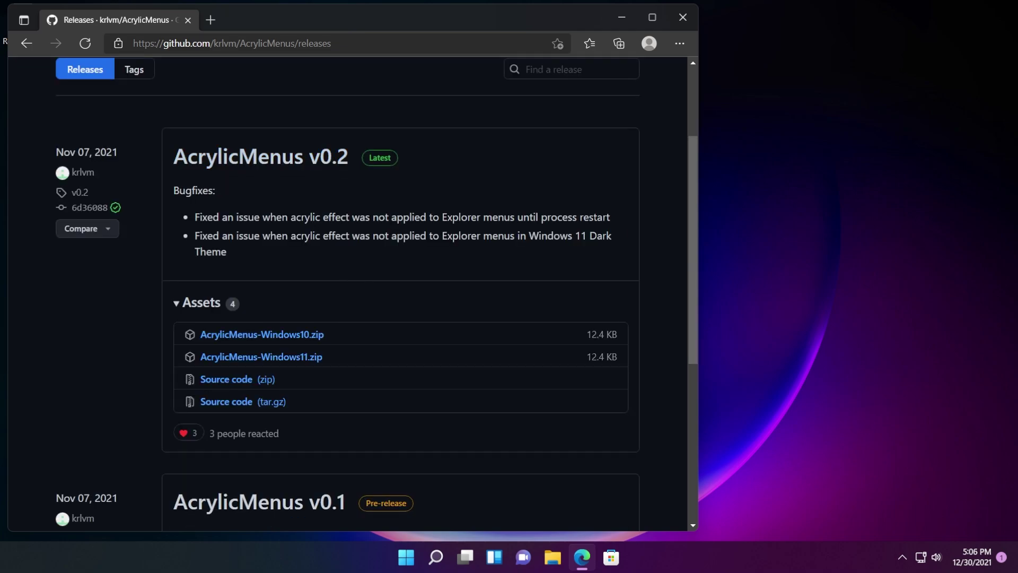
left_click(344, 45)
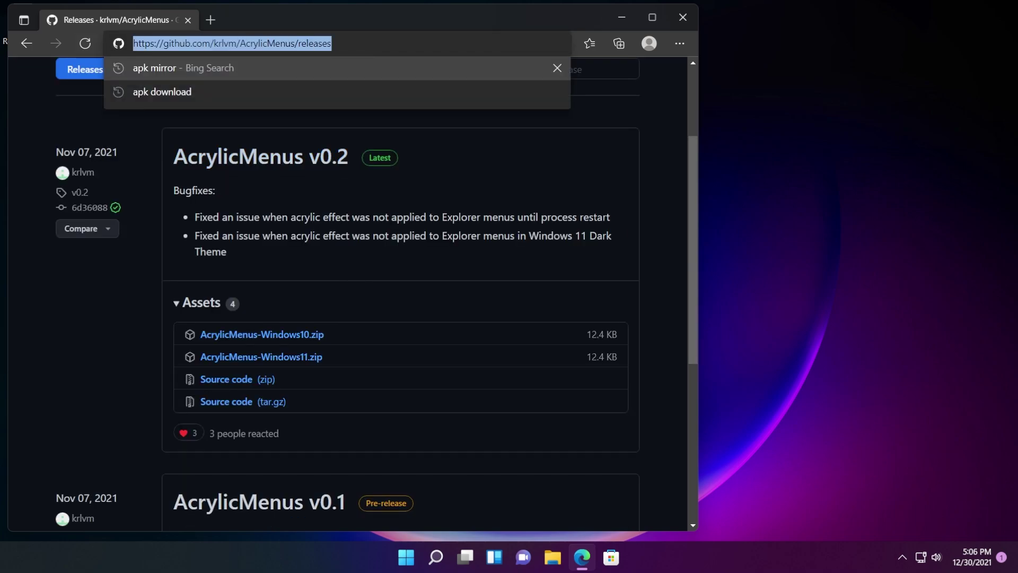
key("End")
key("Escape")
left_click(256, 191)
scroll(257, 191, "up", 1)
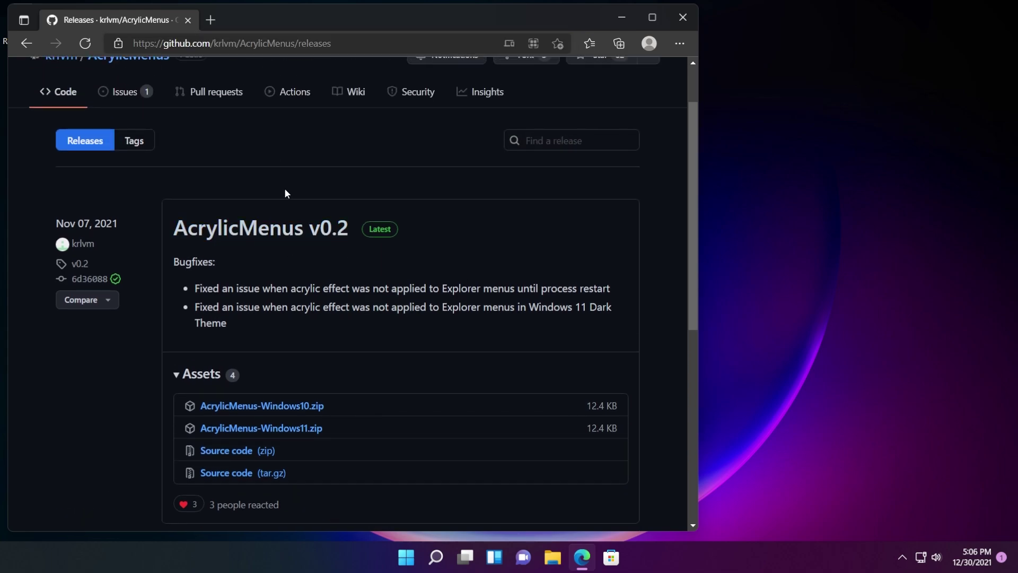
left_click(284, 431)
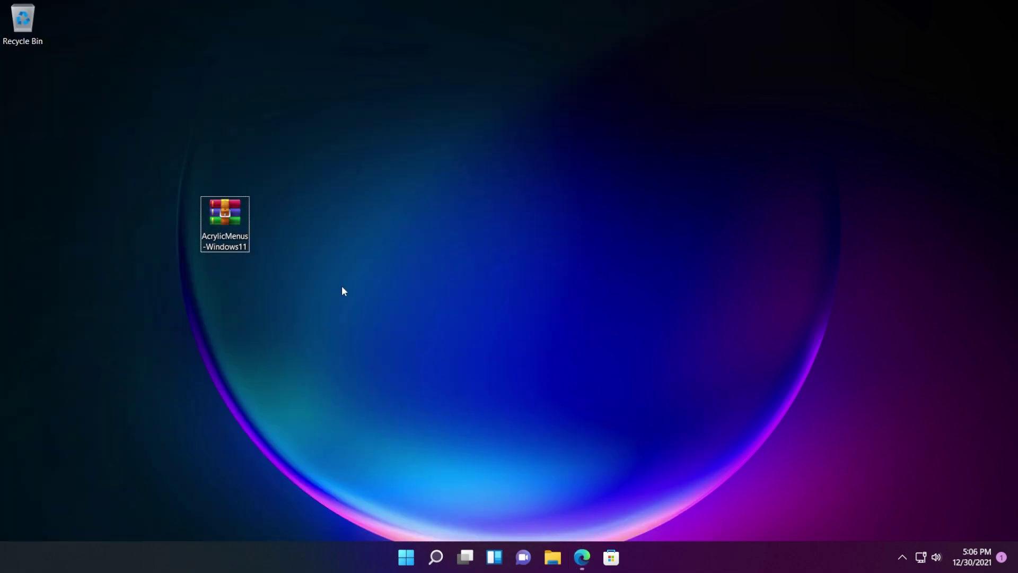
Extract the archive into an AcrylicMenus-Windows11 folder and reposition its Explorer window
right_click(224, 216)
left_click(274, 390)
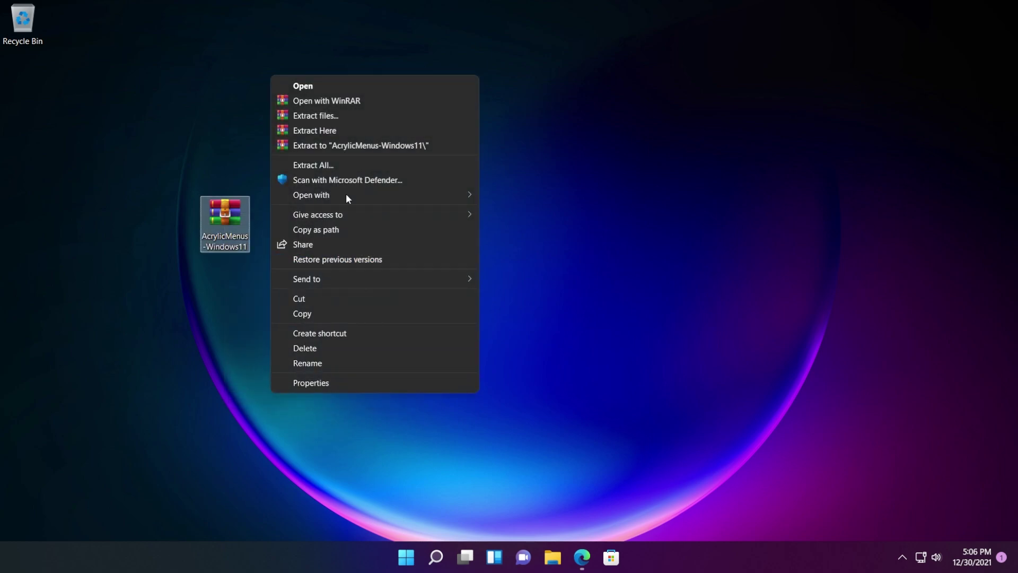
left_click(357, 146)
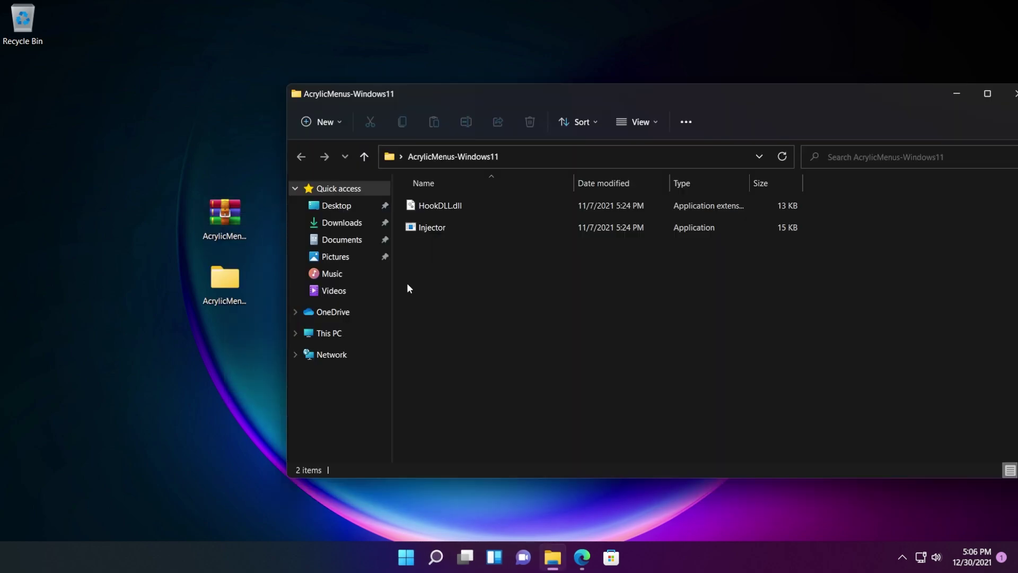
left_click_drag(453, 97, 516, 96)
left_click(480, 197)
left_click(471, 272)
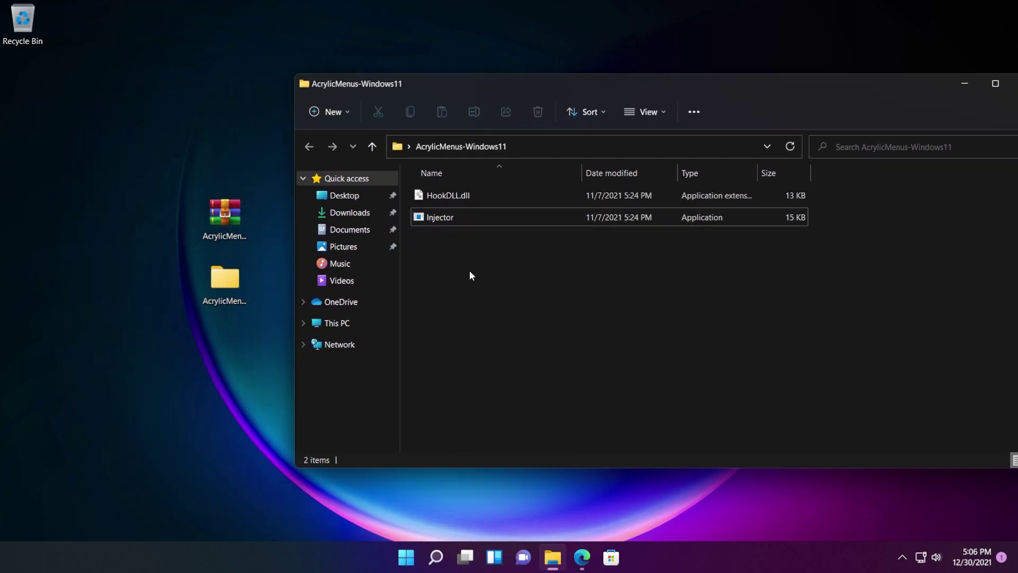
left_click_drag(493, 87, 392, 93)
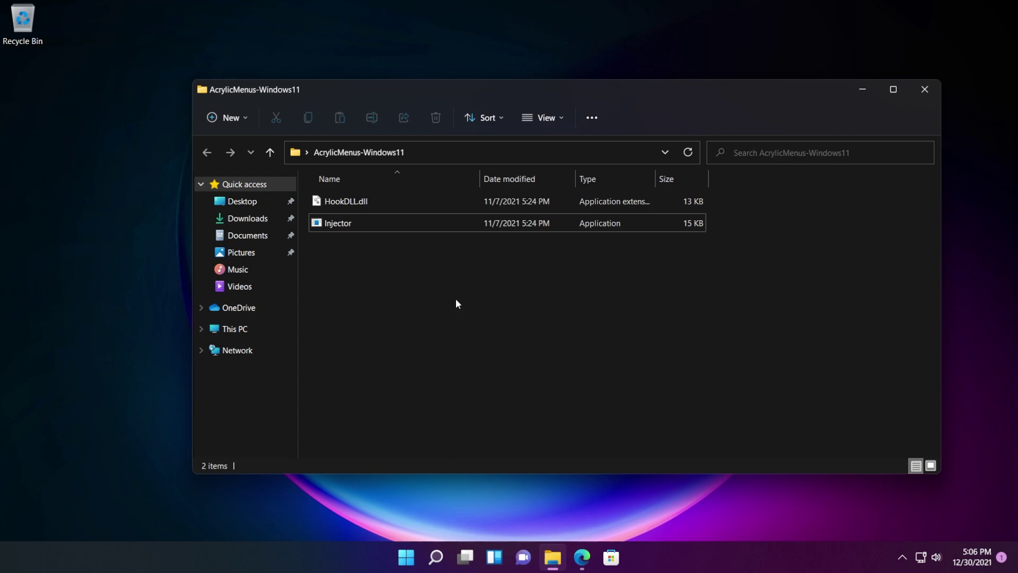
Run Injector, confirm 'Installing hook... Success', and hide its console
double_click(361, 224)
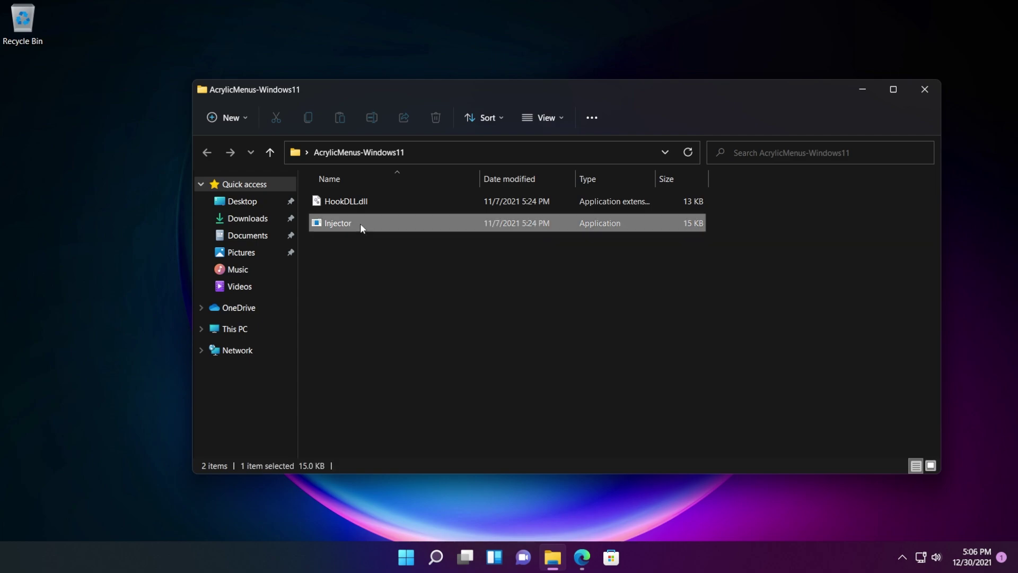
left_click_drag(246, 77, 371, 152)
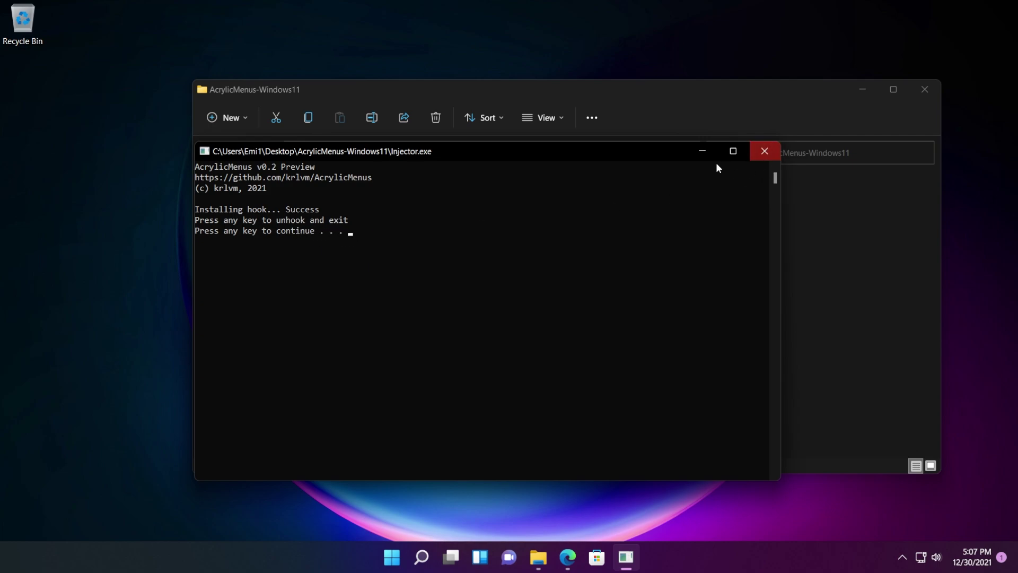
key("Return")
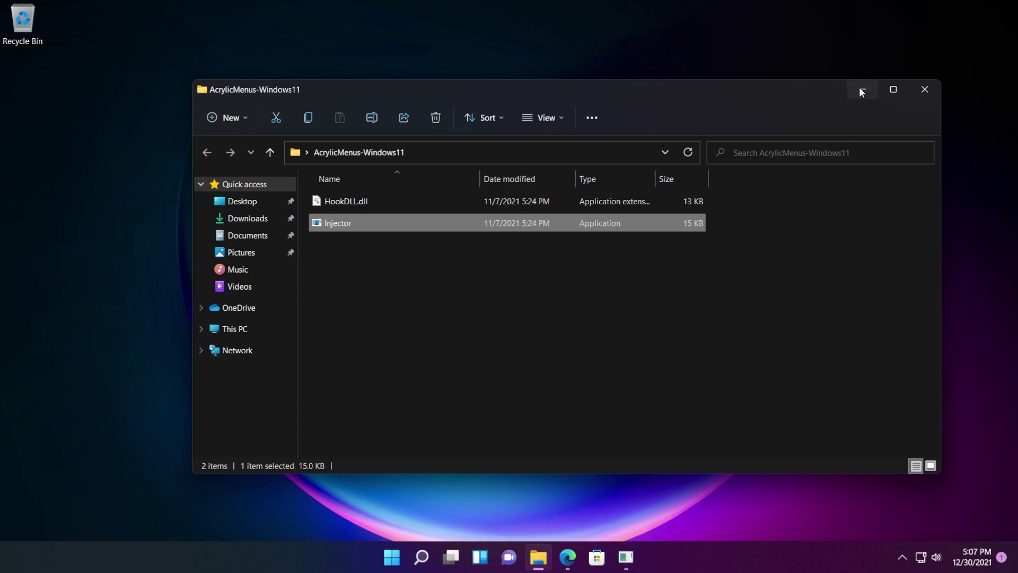
With Explorer minimized, view the translucent classic desktop menu at several spots on the wallpaper
left_click(861, 91)
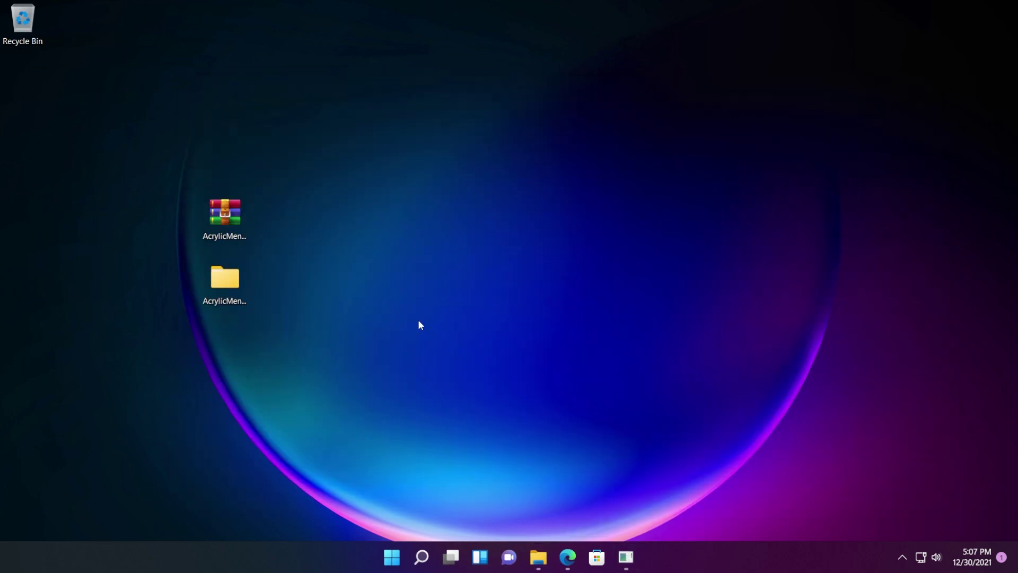
right_click(210, 431)
left_click(257, 450)
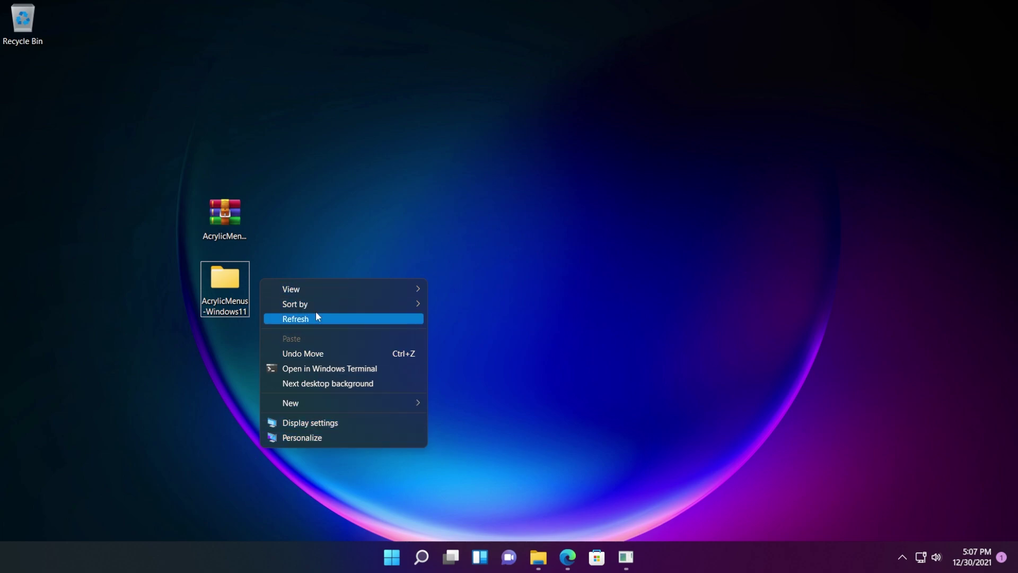
key("Escape")
right_click(198, 470)
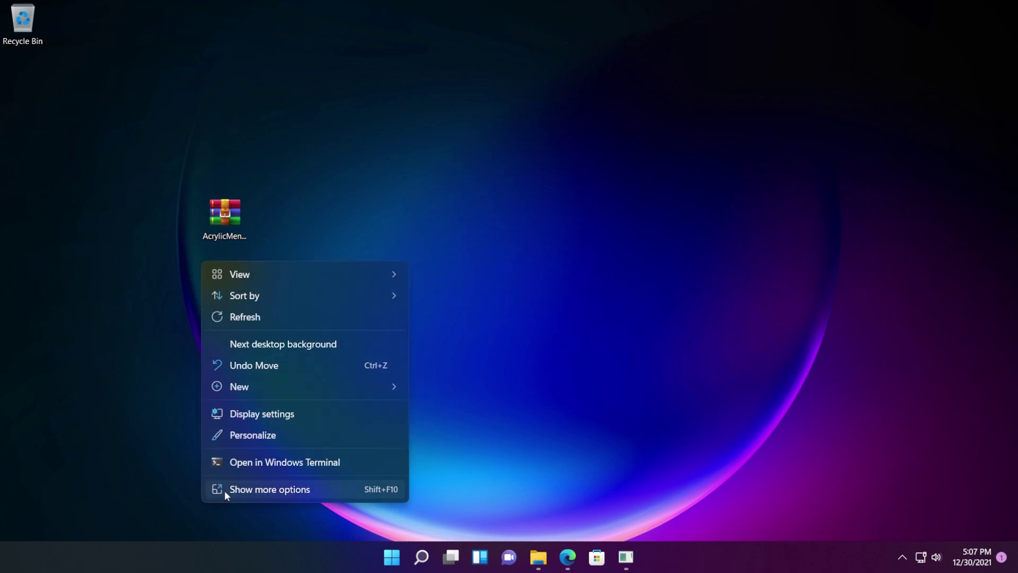
left_click(223, 490)
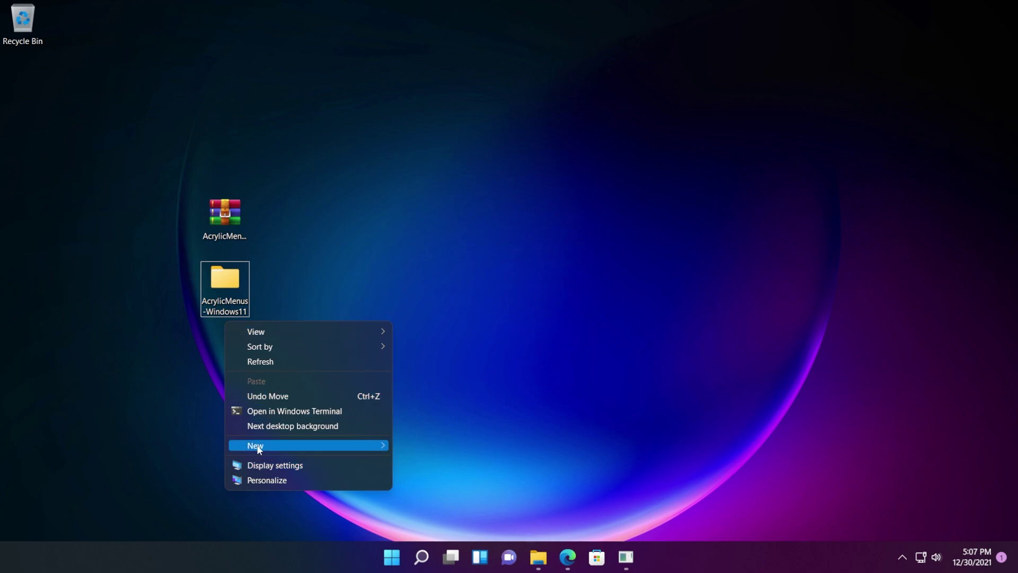
right_click(710, 499)
left_click(742, 525)
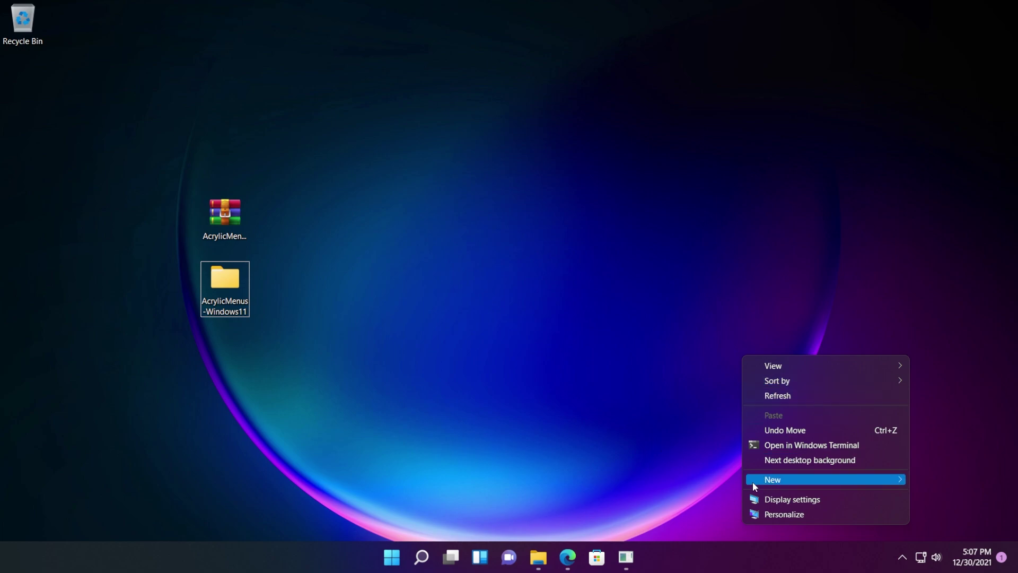
left_click(635, 449)
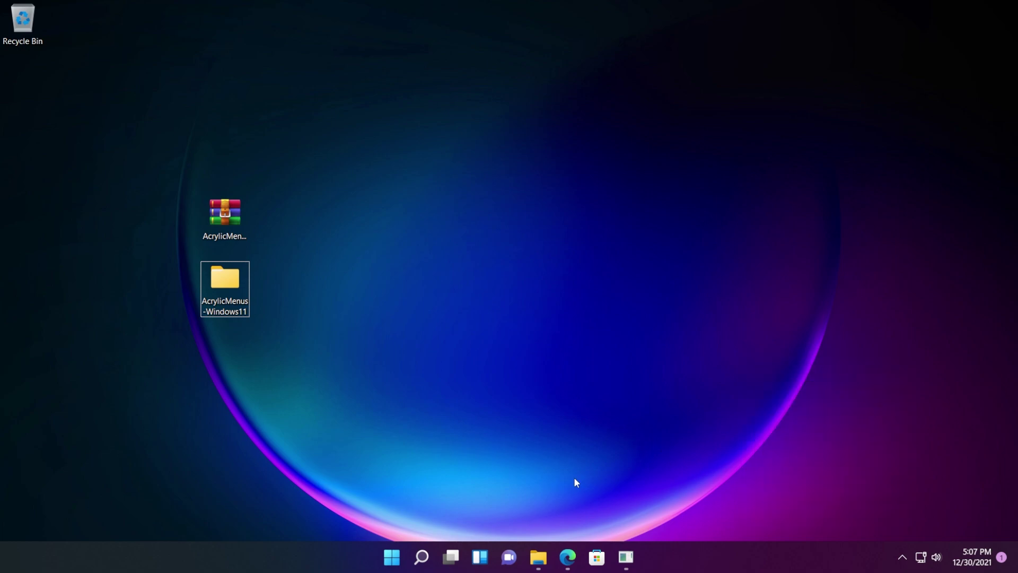
Restore the AcrylicMenus-Windows11 folder, view its translucent classic background menu, then minimize it
left_click(538, 558)
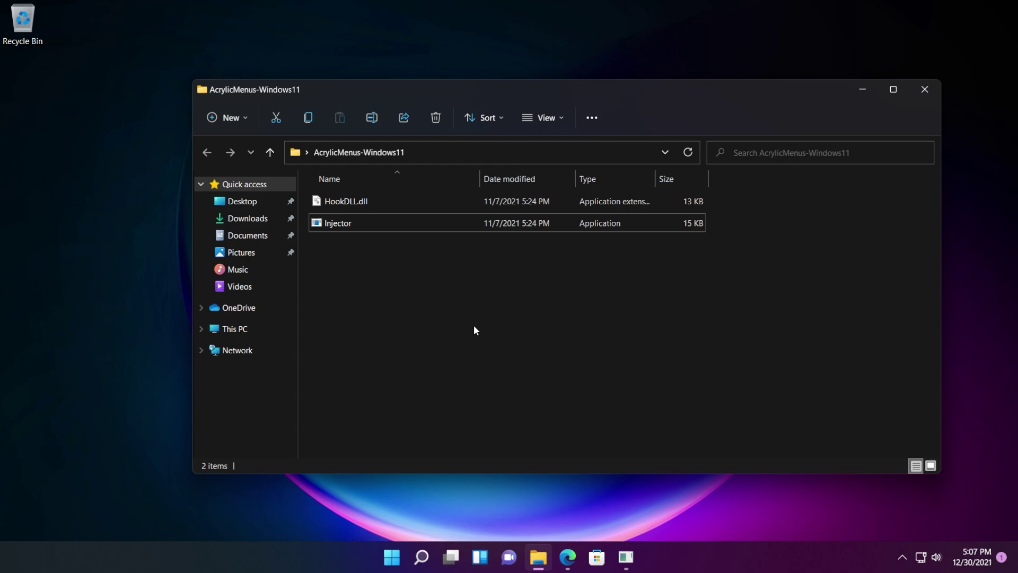
right_click(443, 366)
left_click(511, 354)
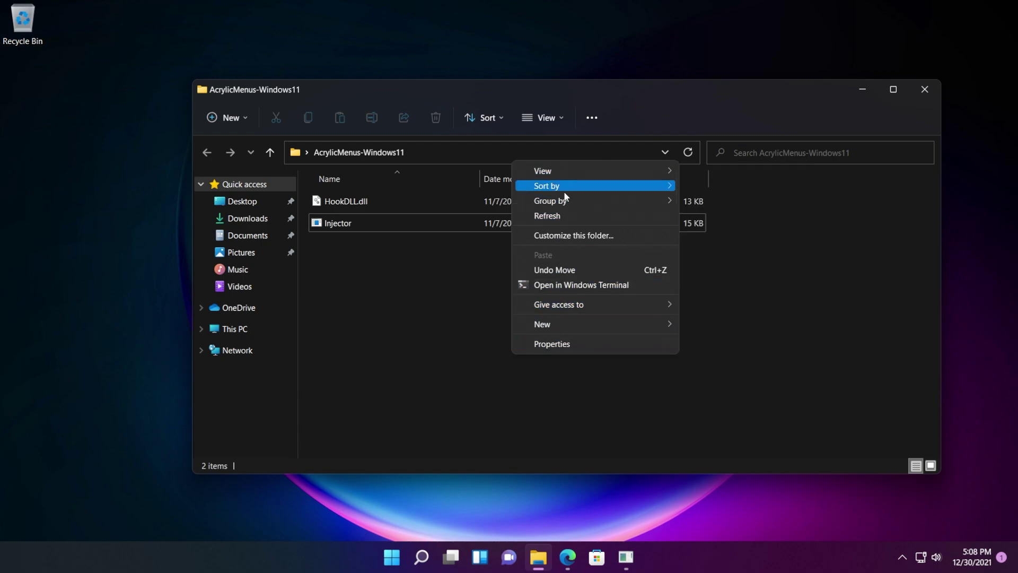
left_click(420, 289)
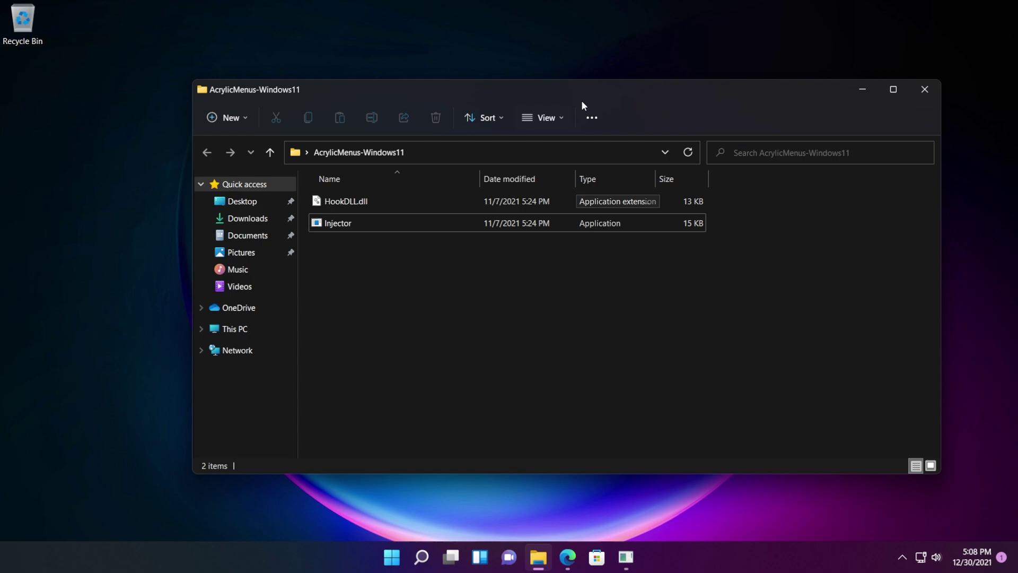
left_click(862, 90)
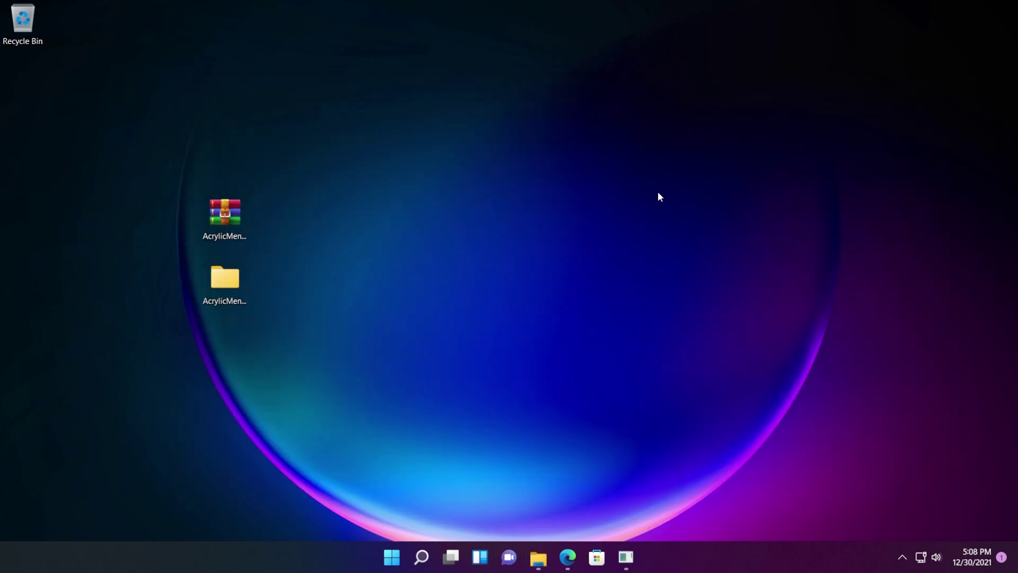
Check the classic desktop menu, then close the Injector console to stop it
right_click(616, 212)
left_click(680, 438)
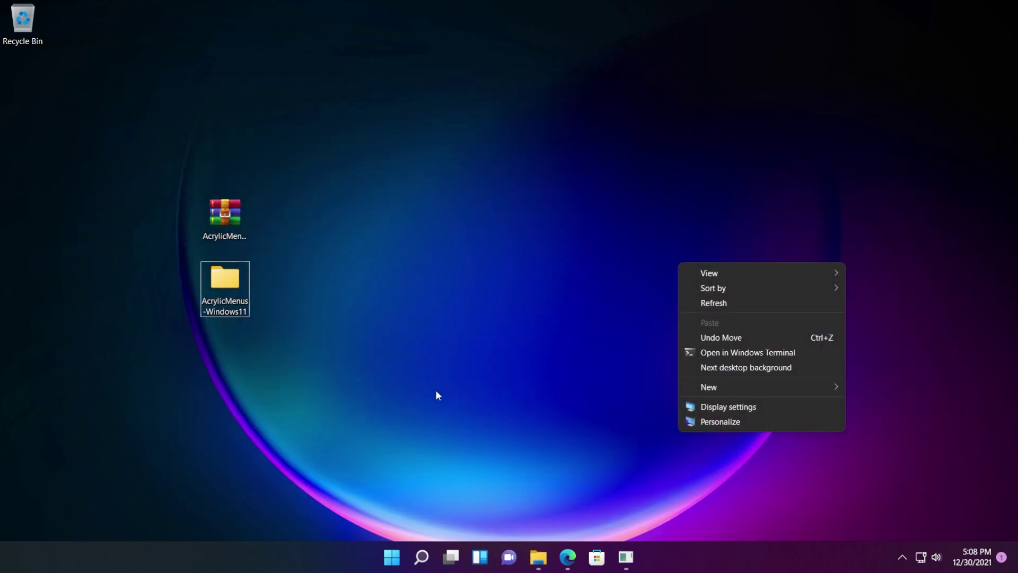
left_click(432, 353)
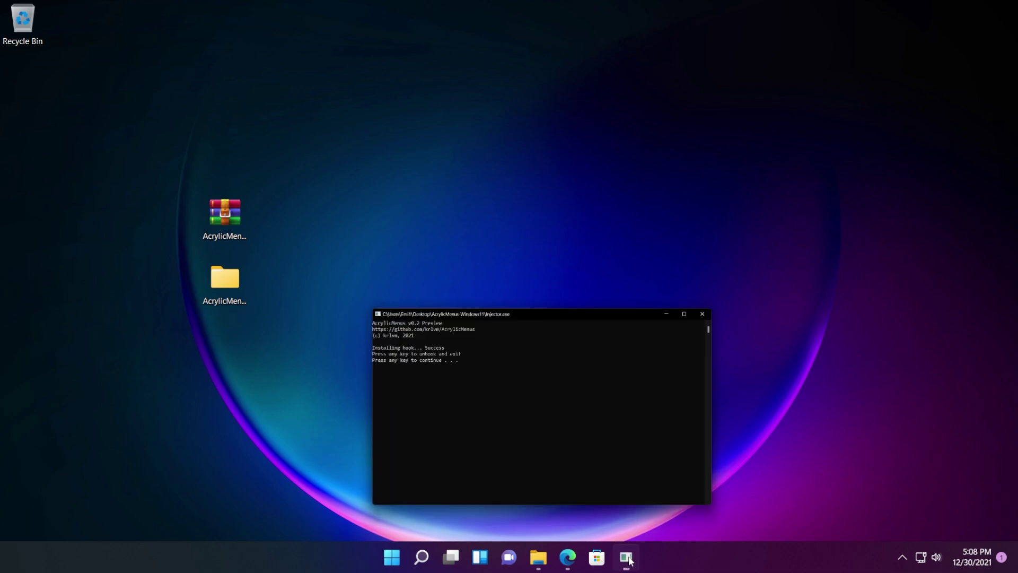
left_click(384, 257)
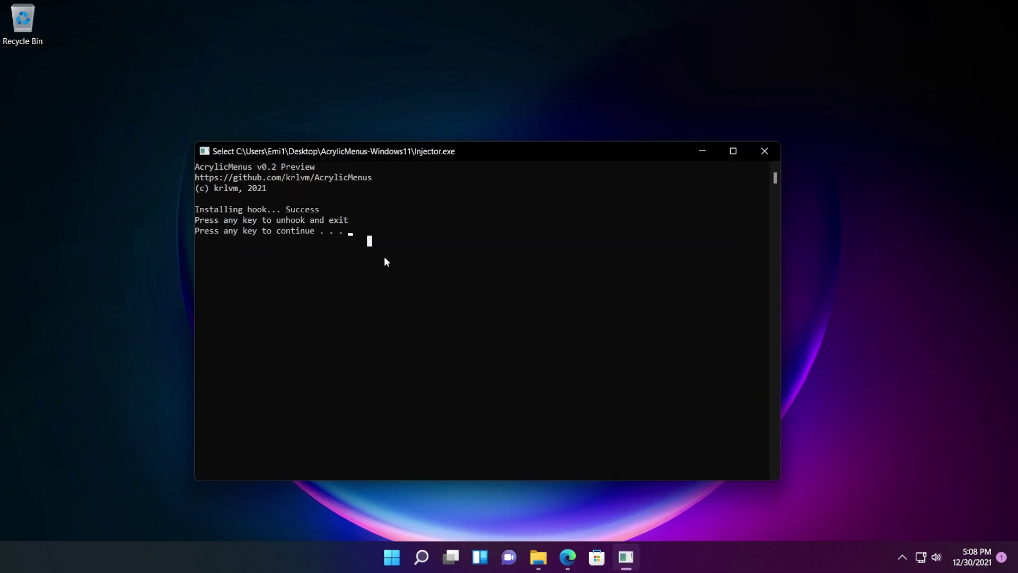
right_click(383, 257)
left_click(765, 151)
Reopen the classic desktop menu to compare its look without the injector running
right_click(431, 234)
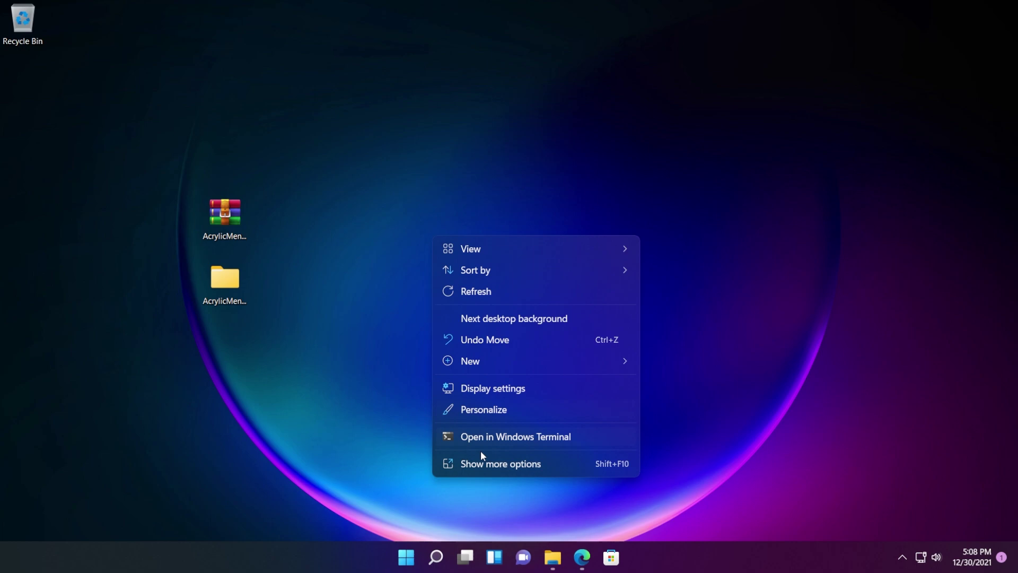
left_click(481, 459)
left_click(325, 352)
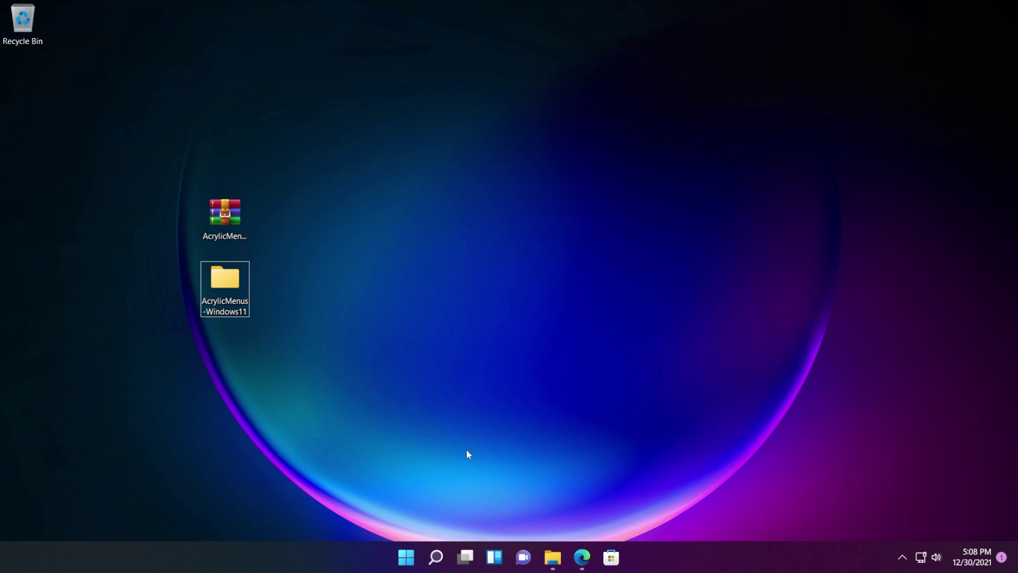
Open the user's Startup folder via Run with shell:startup
key("super+r")
left_click_drag(128, 404, 673, 214)
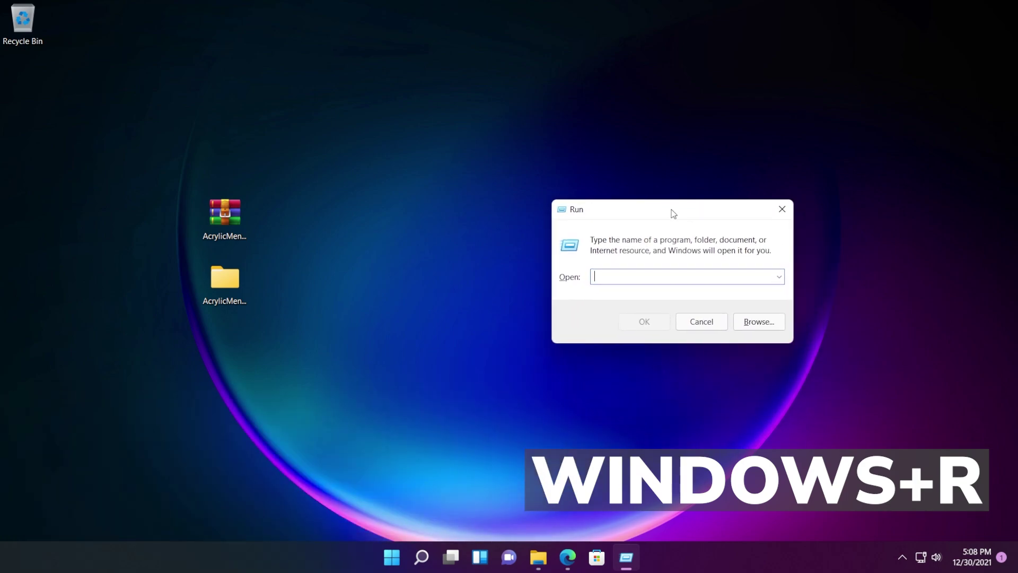
type("shell:startup")
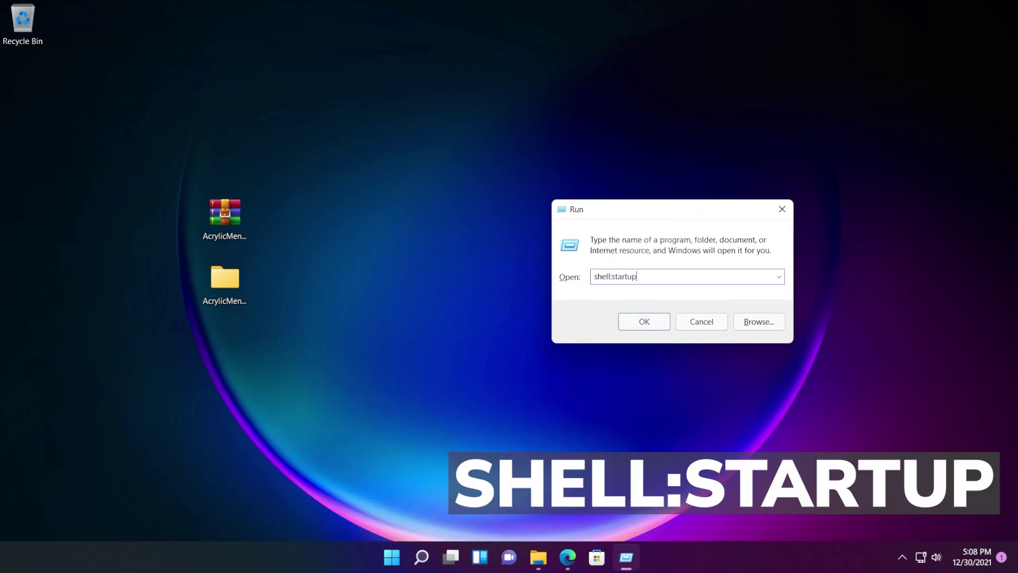
key("Return")
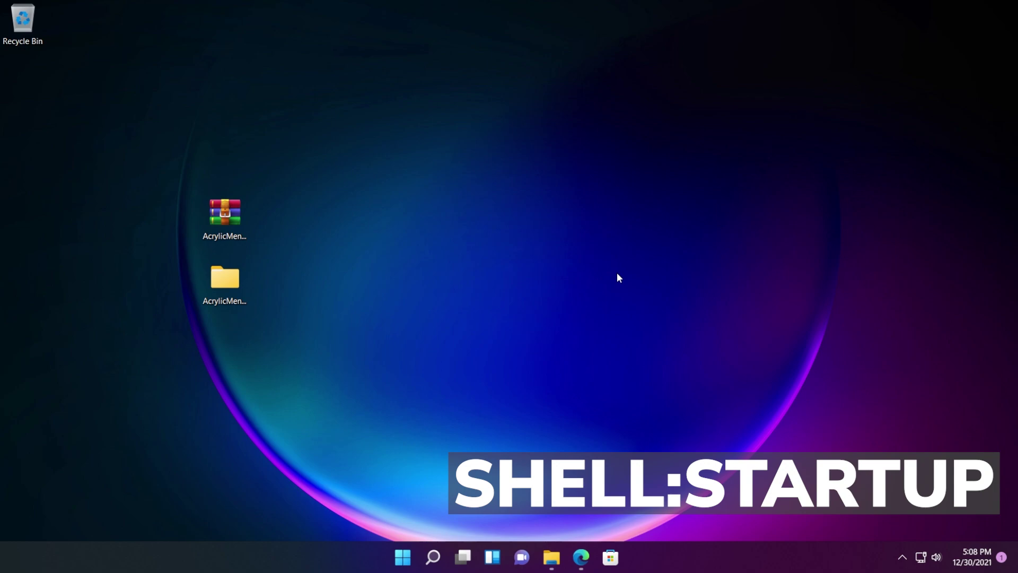
left_click_drag(513, 103, 564, 103)
Open Injector's full classic menu to send it to Desktop as a shortcut
left_click(187, 241)
right_click(187, 240)
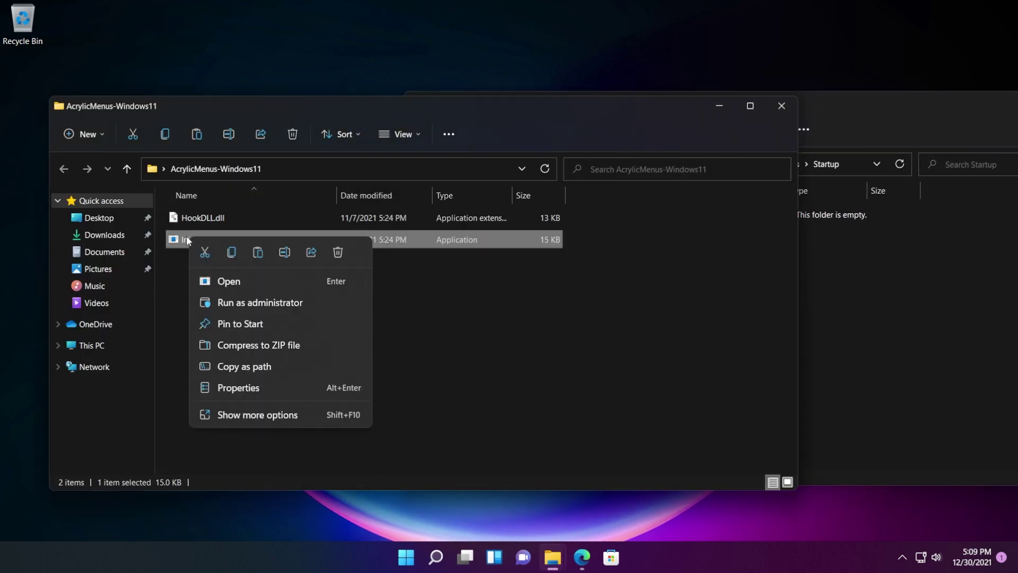
left_click(245, 411)
mouse_move(329, 284)
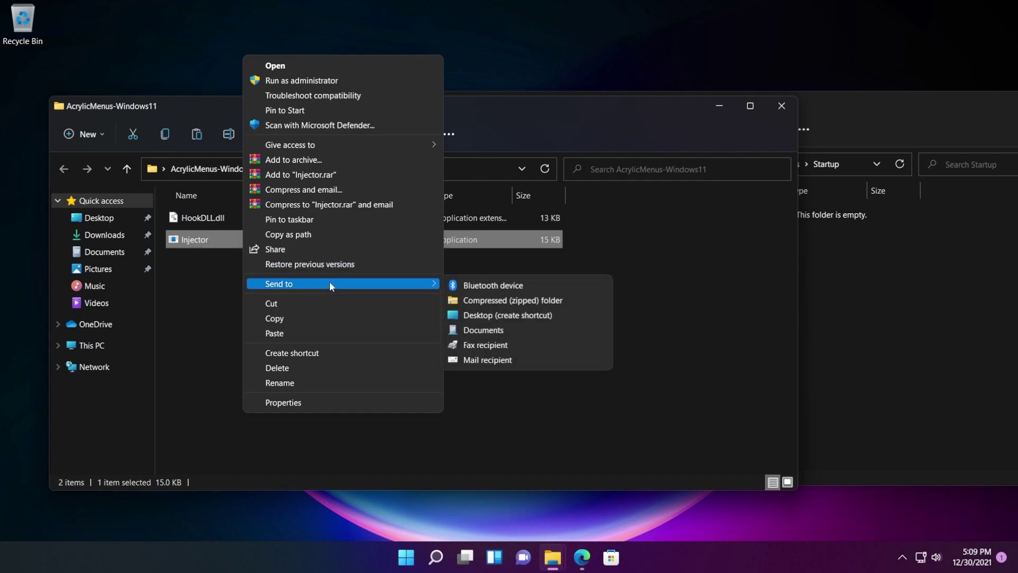
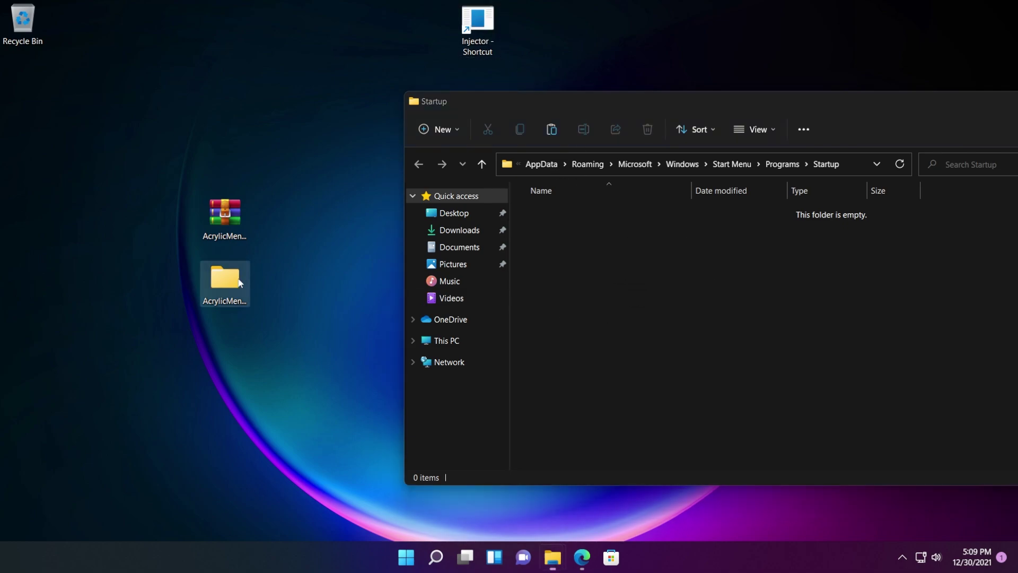
Check the AcrylicMenus-Windows11 folder's files, then close that folder window
left_click(200, 220)
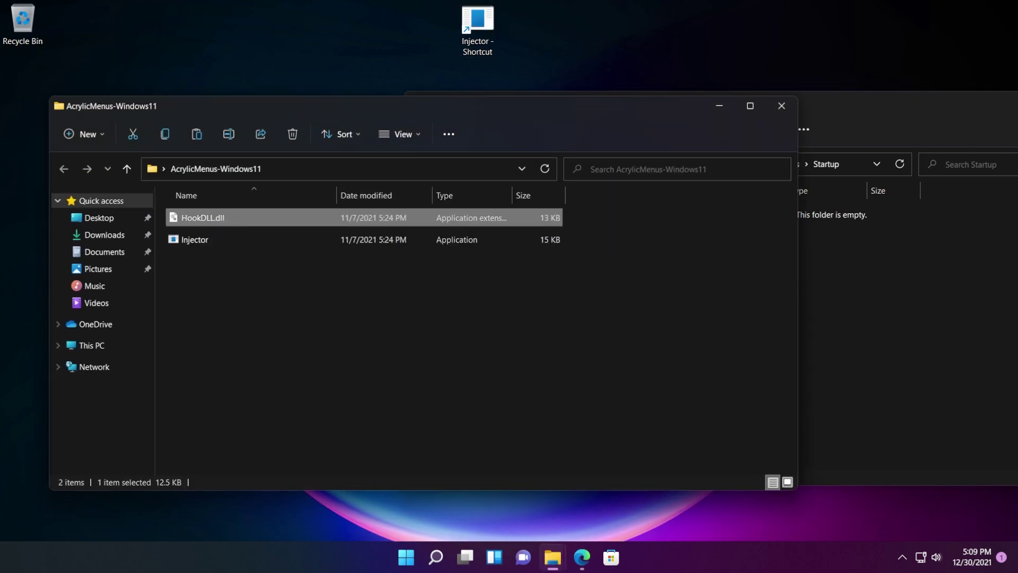
left_click_drag(318, 105, 303, 114)
left_click(767, 114)
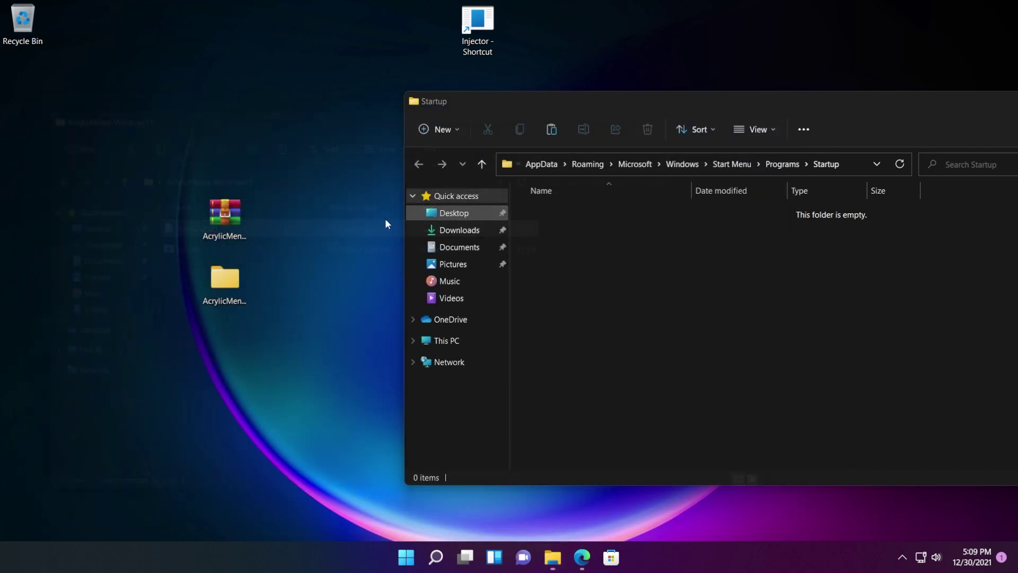
Move the Injector - Shortcut from the desktop into the Startup folder, then close Explorer
left_click_drag(607, 103, 556, 104)
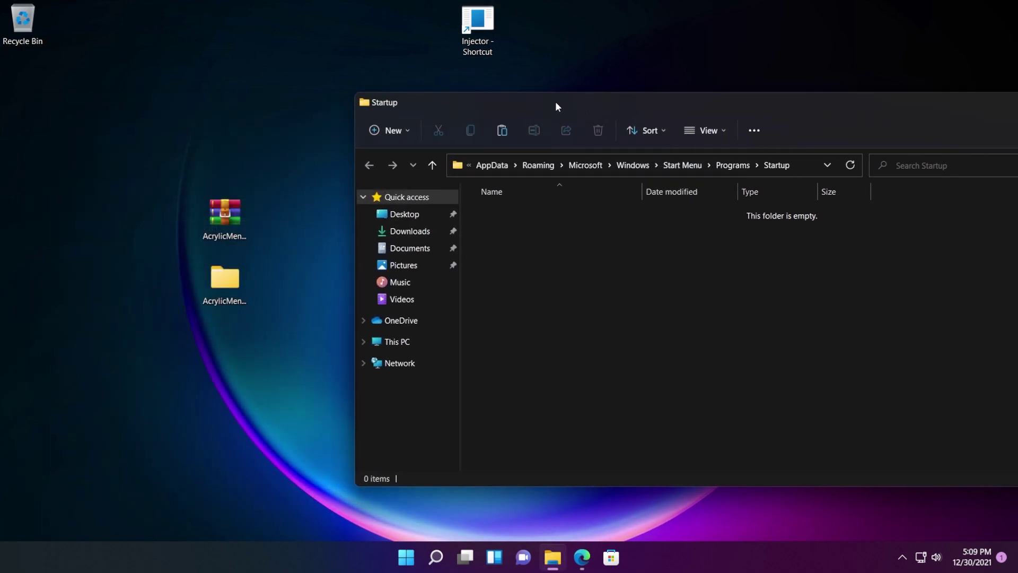
left_click_drag(476, 23, 527, 302)
left_click_drag(599, 102, 442, 94)
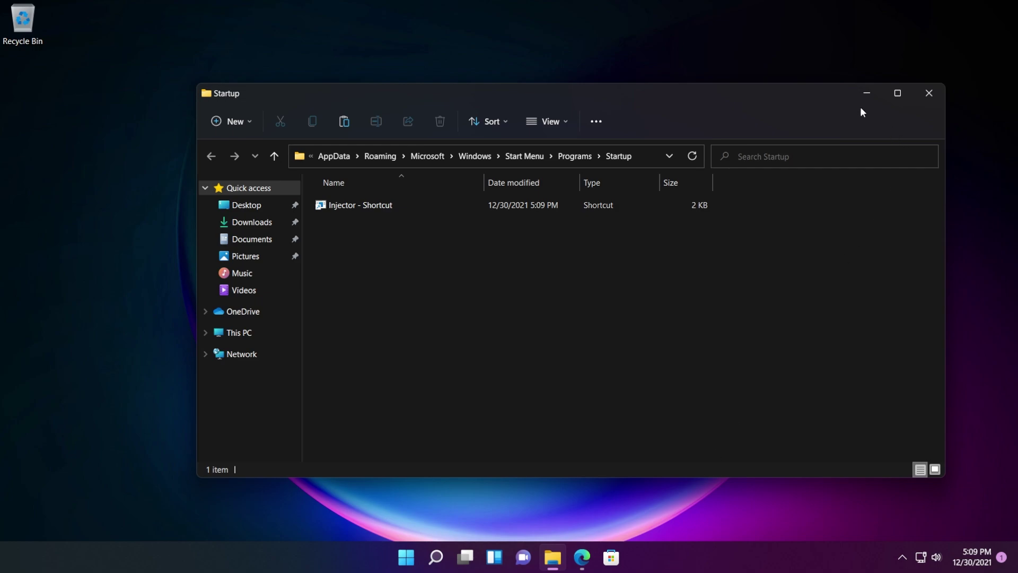
left_click(930, 94)
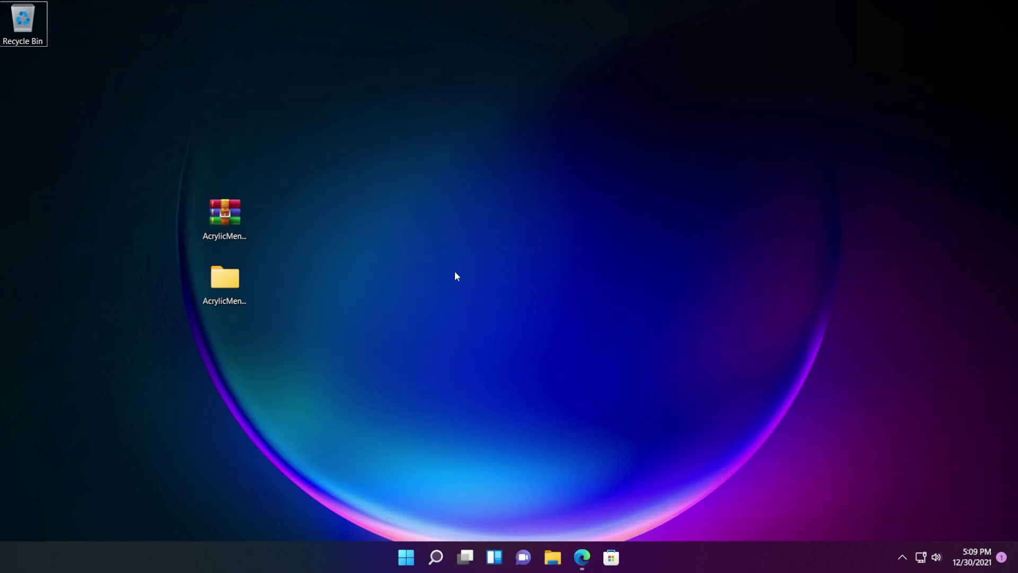